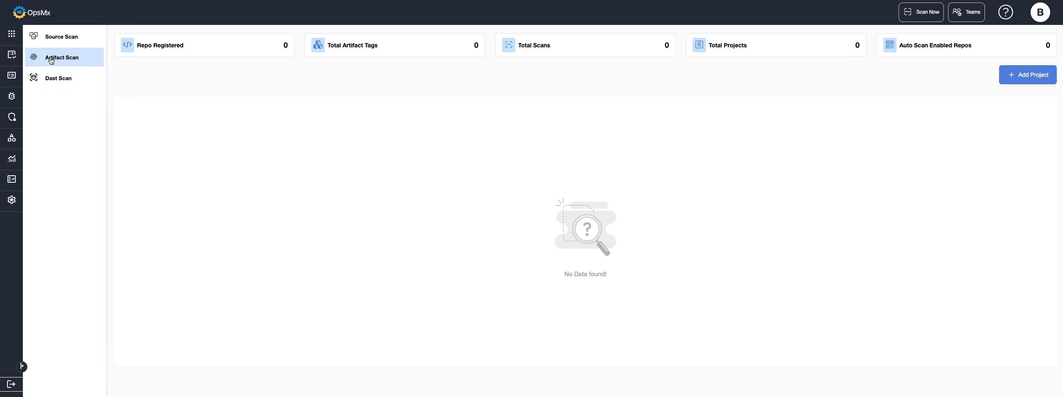
# Step: Start a new artifact scan project named testprod2 and assign it to the account owner's team
pyautogui.click(1018, 76)
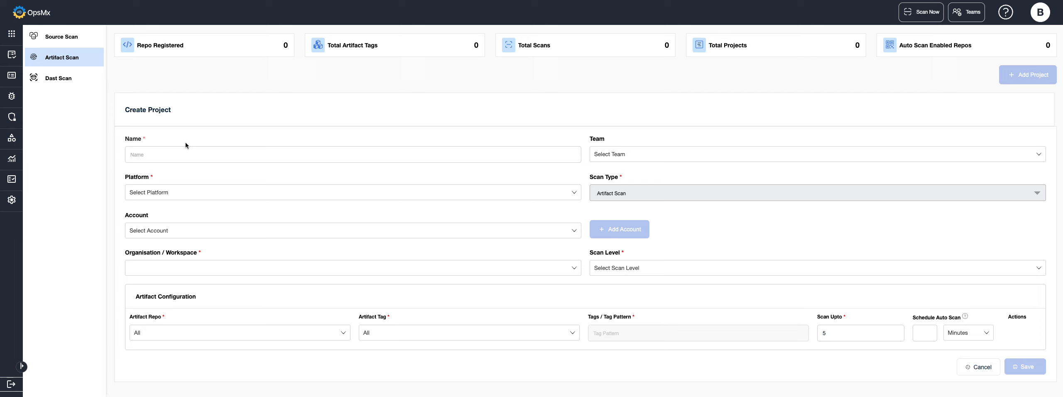
pyautogui.click(164, 155)
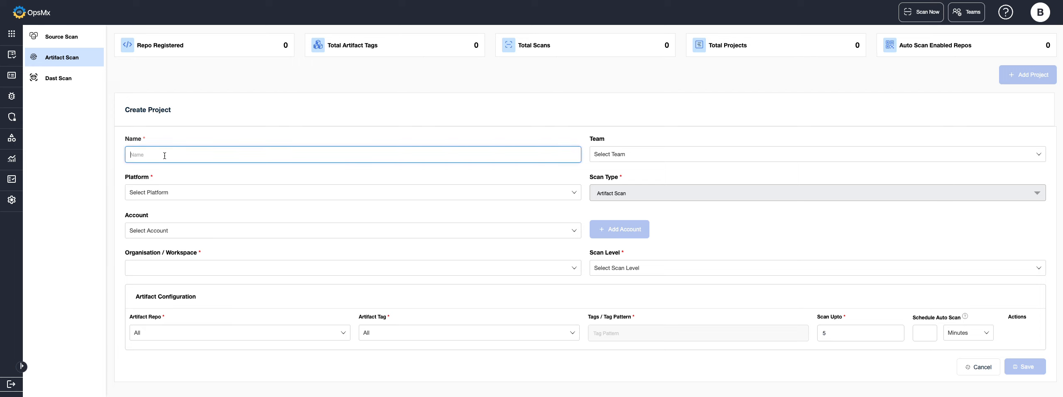
pyautogui.write('testprod2')
pyautogui.click(694, 156)
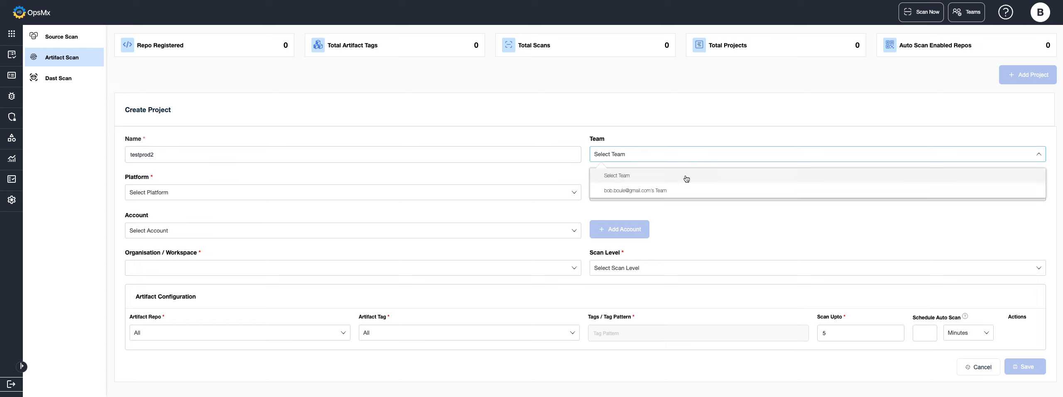
pyautogui.click(640, 192)
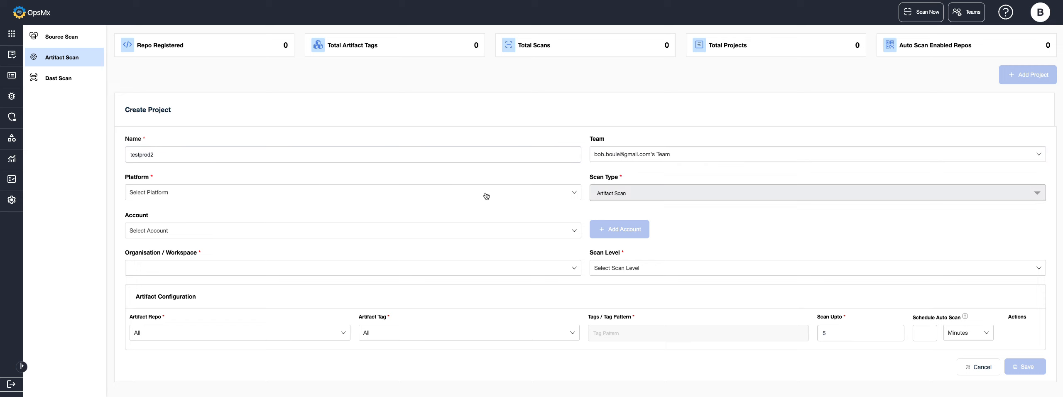
# Step: Set the project's platform to Docker and its account to docker-dev
pyautogui.click(151, 196)
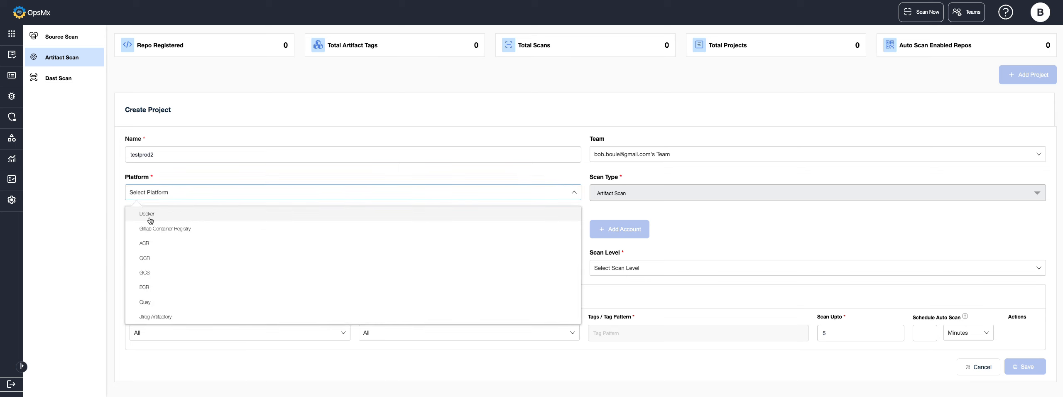
pyautogui.click(150, 214)
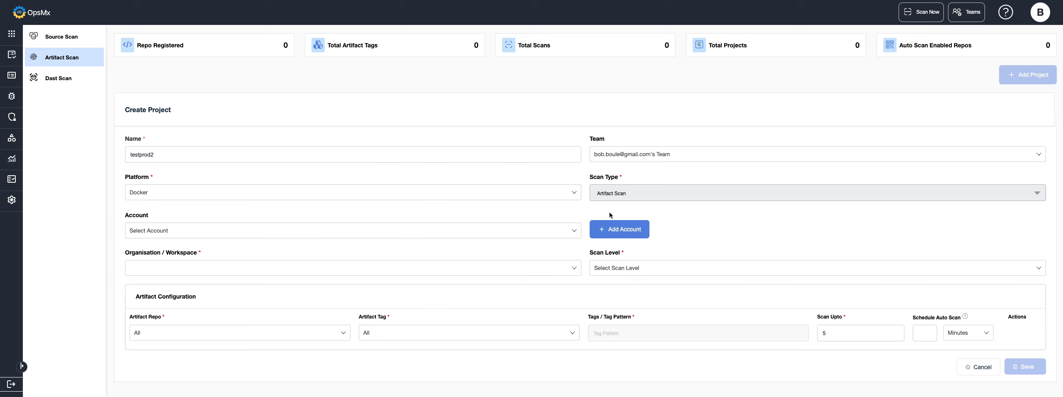
pyautogui.click(170, 233)
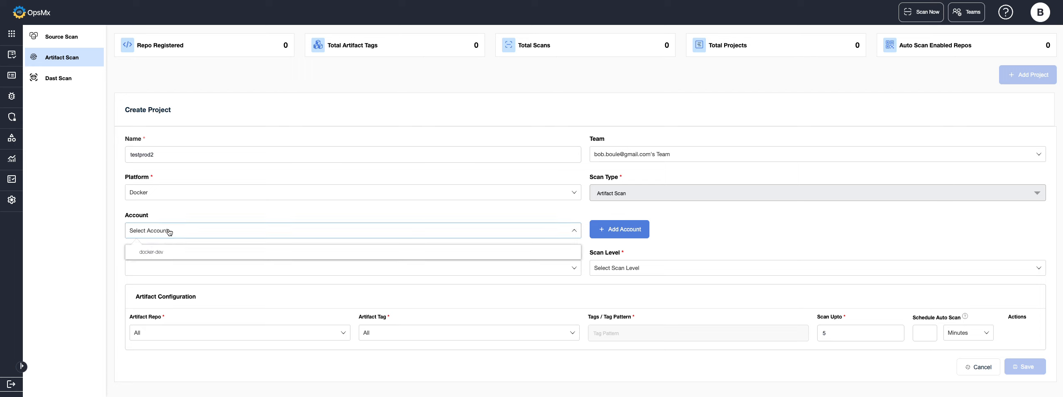
pyautogui.click(146, 253)
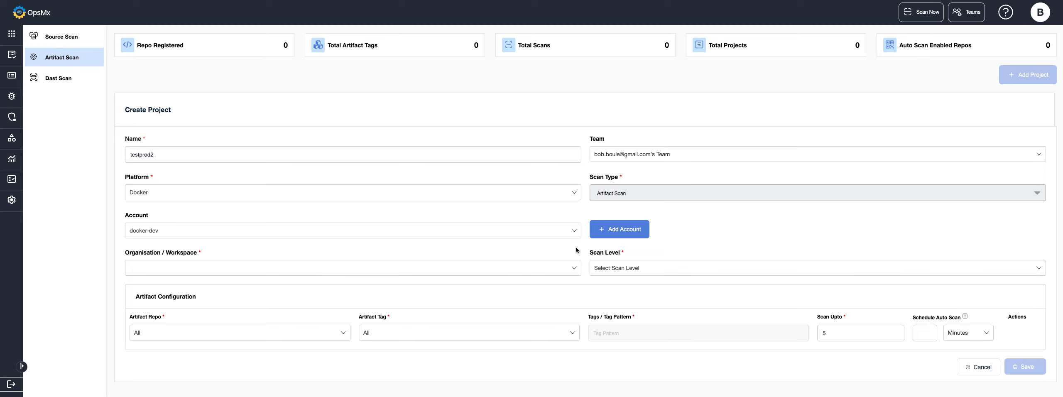
# Step: Add webgoat as a new organisation/workspace for the project
pyautogui.click(147, 272)
pyautogui.write('webgoat')
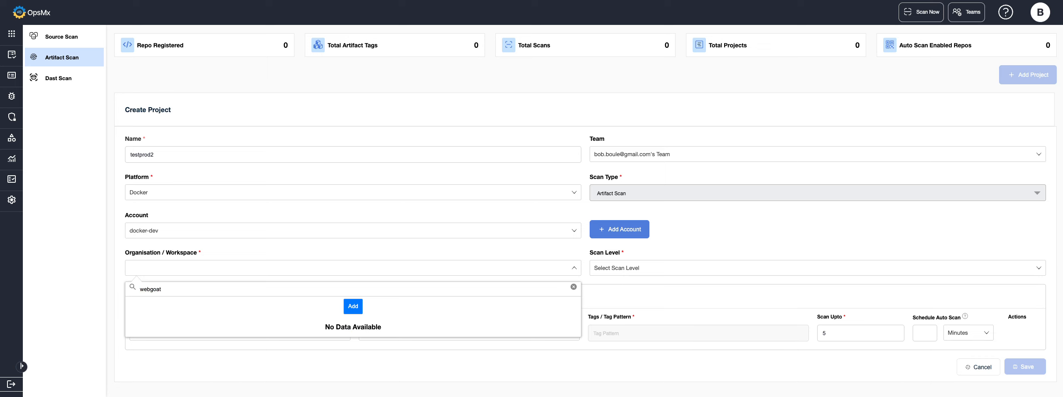
pyautogui.click(353, 306)
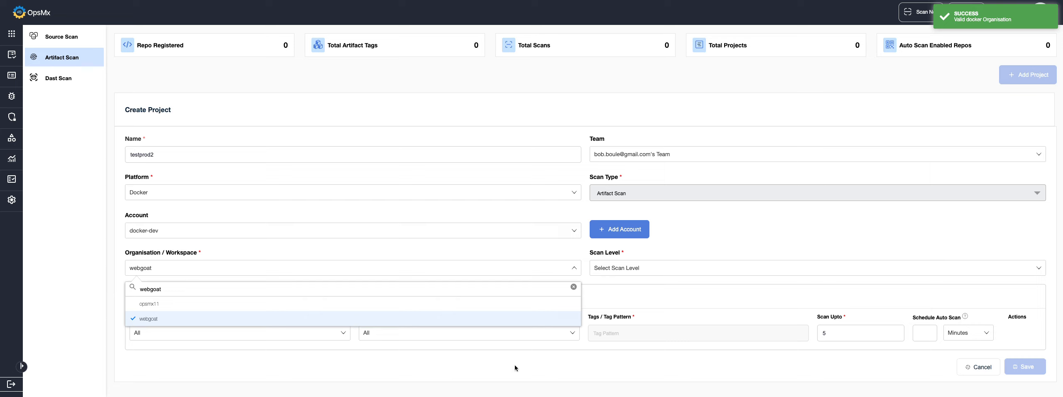
pyautogui.click(636, 290)
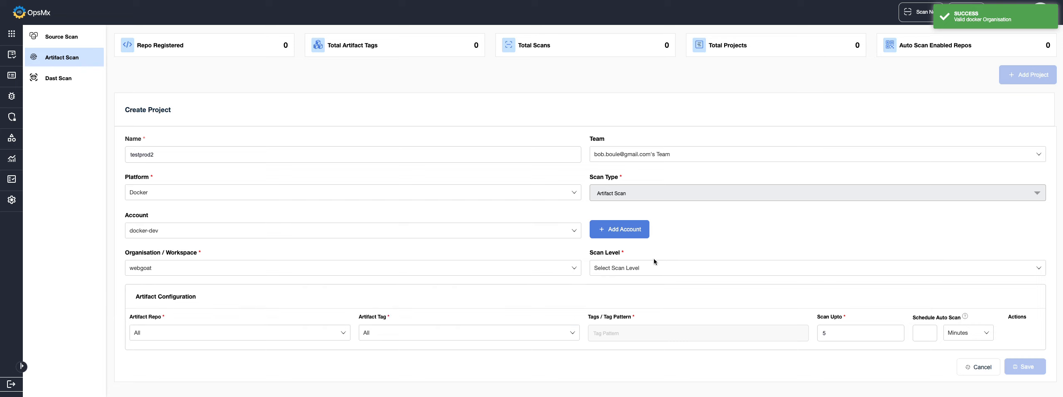
# Step: Set the scan level to Repository and choose webgoat as the artifact repo
pyautogui.click(638, 270)
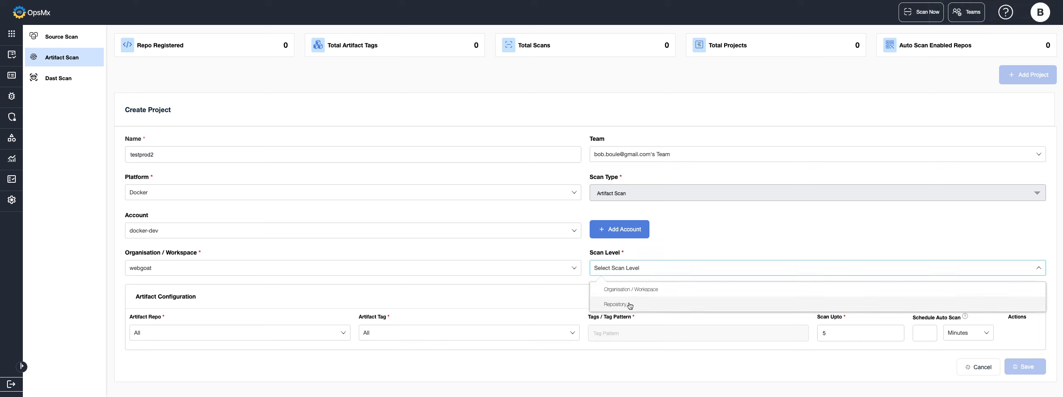
pyautogui.click(630, 304)
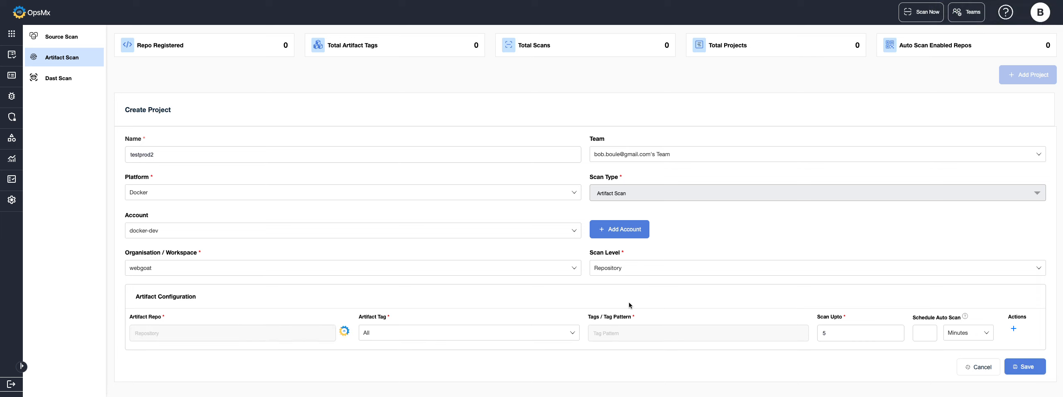
pyautogui.click(278, 335)
pyautogui.scroll(-2, 462, 358)
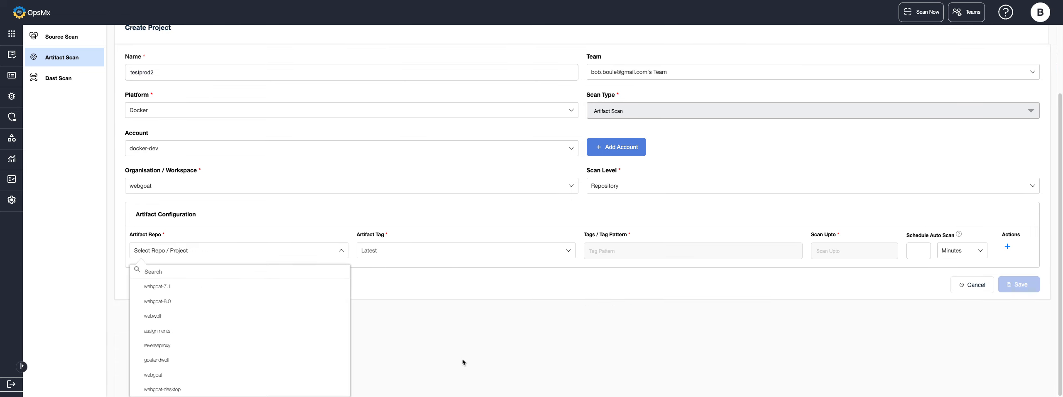
pyautogui.scroll(1, 209, 346)
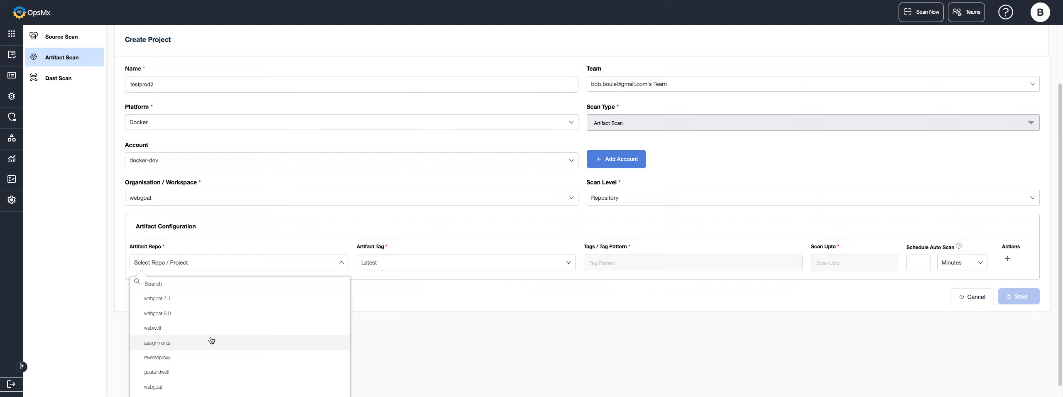
pyautogui.scroll(-1, 203, 342)
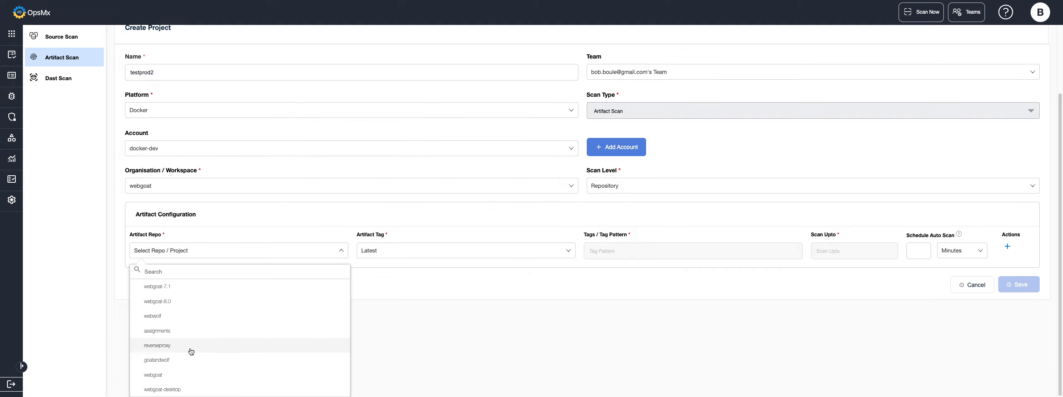
pyautogui.click(153, 374)
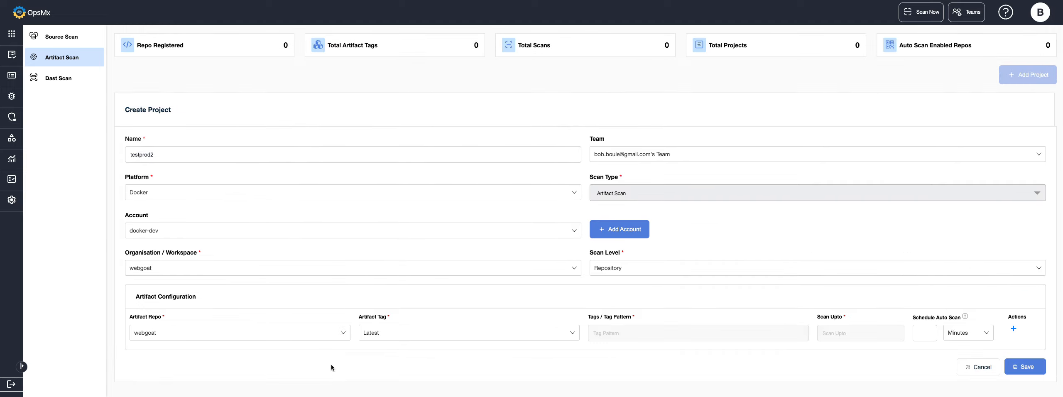
# Step: Review the artifact tag options, keep Latest, leave the auto-scan schedule empty and save the project
pyautogui.click(396, 337)
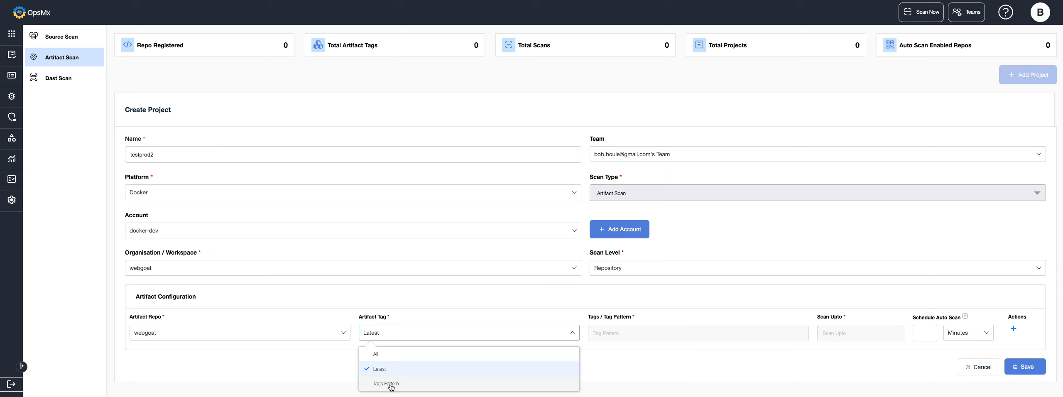
pyautogui.click(608, 376)
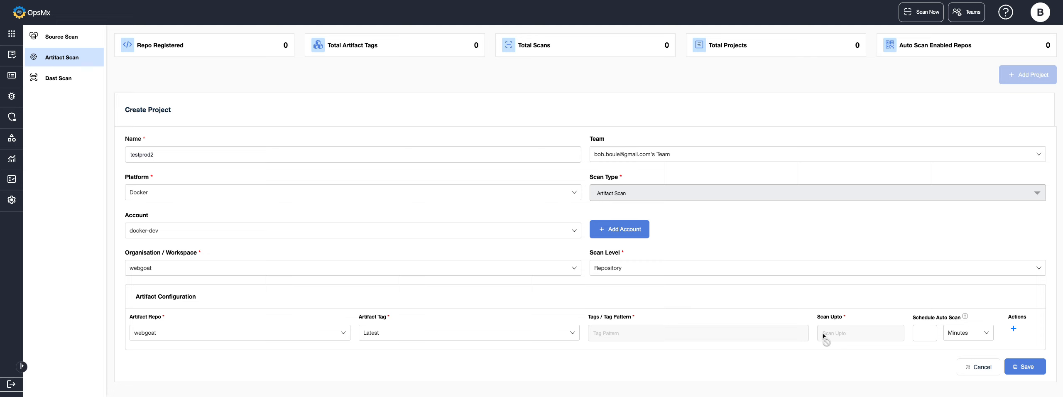
pyautogui.click(920, 333)
pyautogui.click(1021, 367)
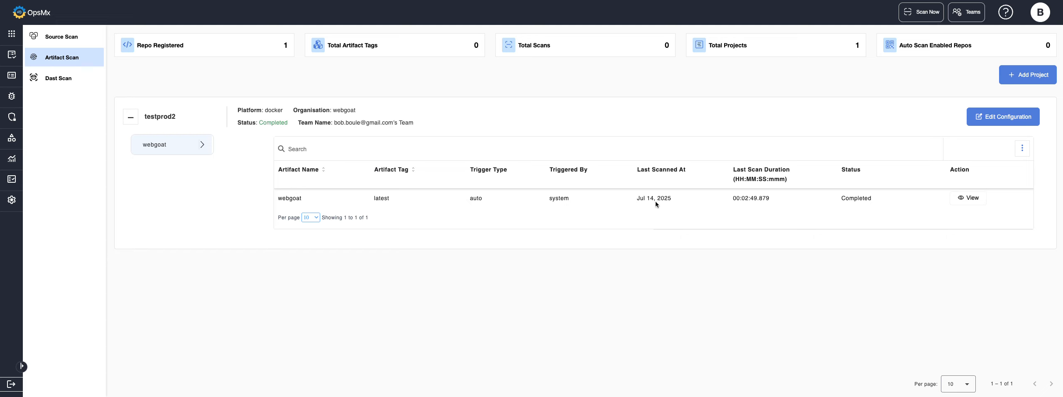
# Step: Open the webgoat artifact's scan results and look through the Image License findings
pyautogui.click(964, 196)
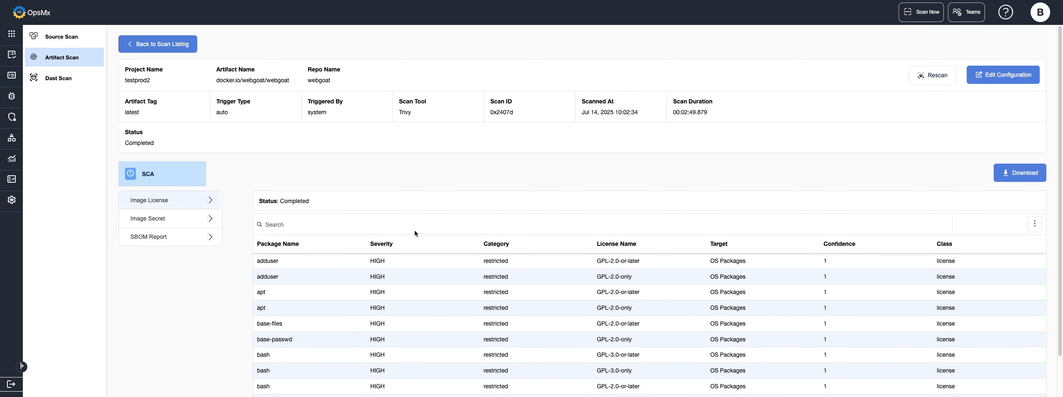
pyautogui.scroll(-2, 156, 322)
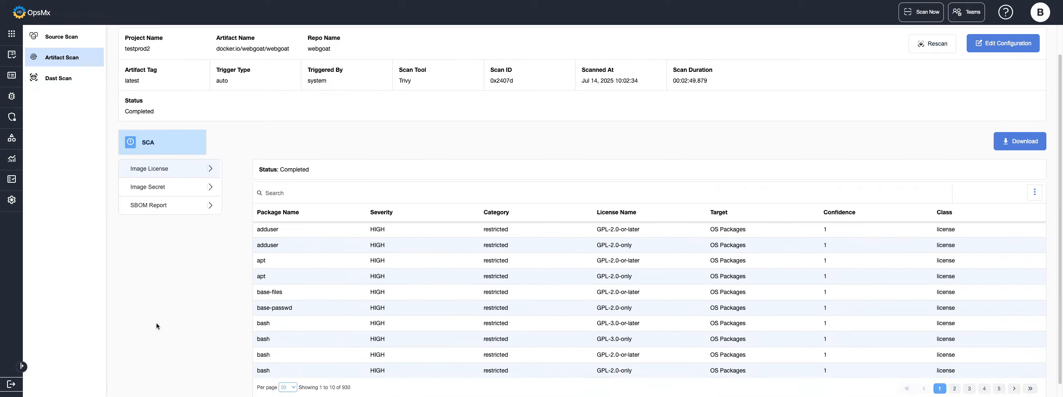
pyautogui.scroll(-1, 156, 324)
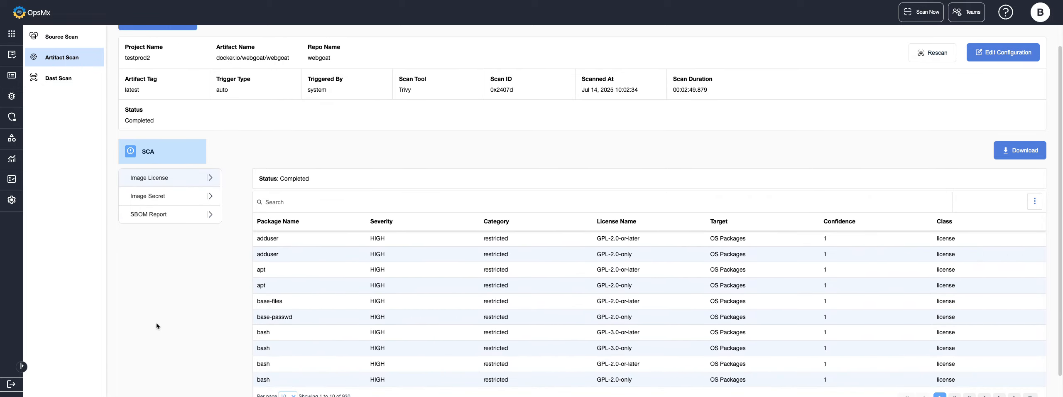
pyautogui.scroll(-1, 156, 322)
pyautogui.scroll(-1, 156, 326)
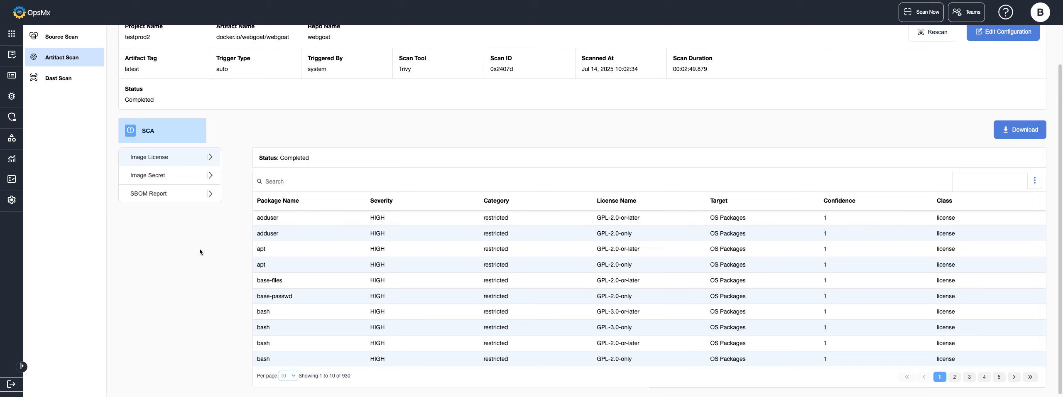
# Step: Check the Image Secret results and display the SBOM Report for the webgoat image
pyautogui.click(175, 177)
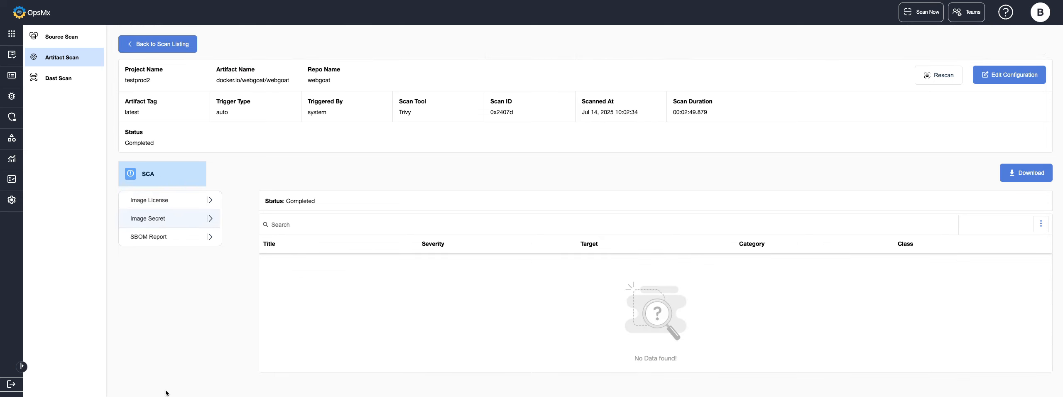
pyautogui.click(177, 225)
pyautogui.click(160, 238)
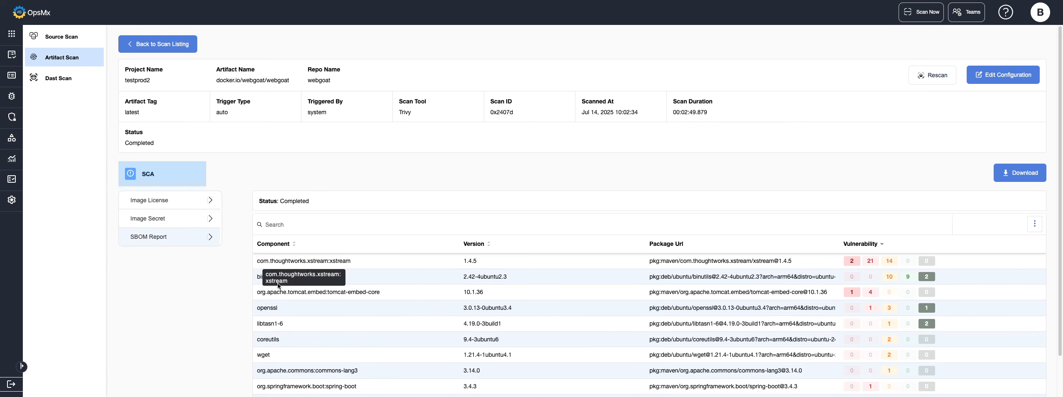
# Step: Examine the vulnerabilities of the com.thoughtworks.xstream:xstream component, including the details of CVE-2013-7285, and return to the SBOM Report
pyautogui.scroll(-1, 447, 202)
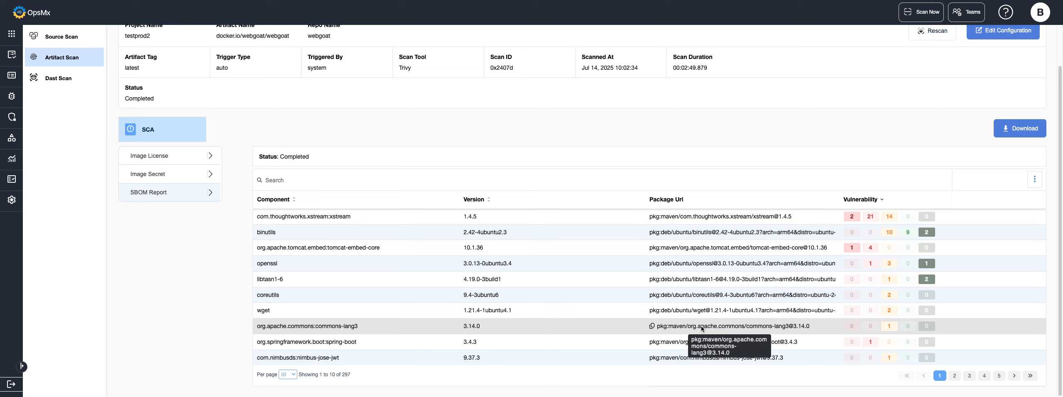
pyautogui.click(872, 217)
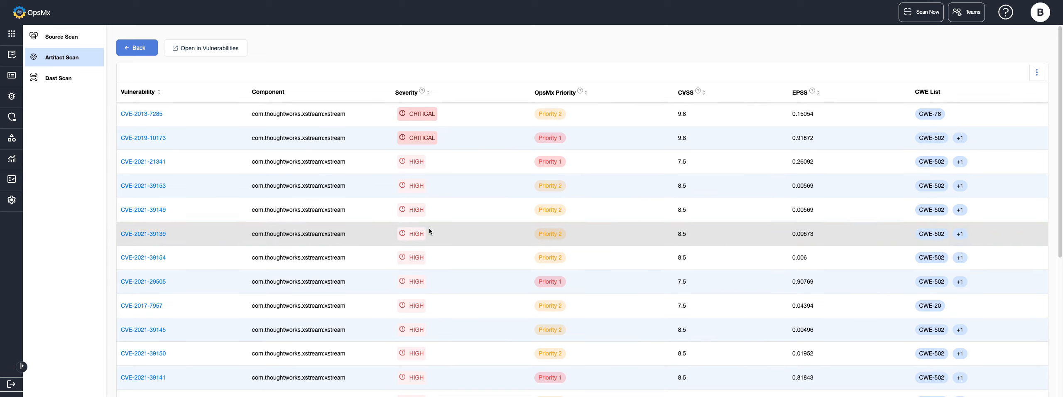
pyautogui.click(144, 113)
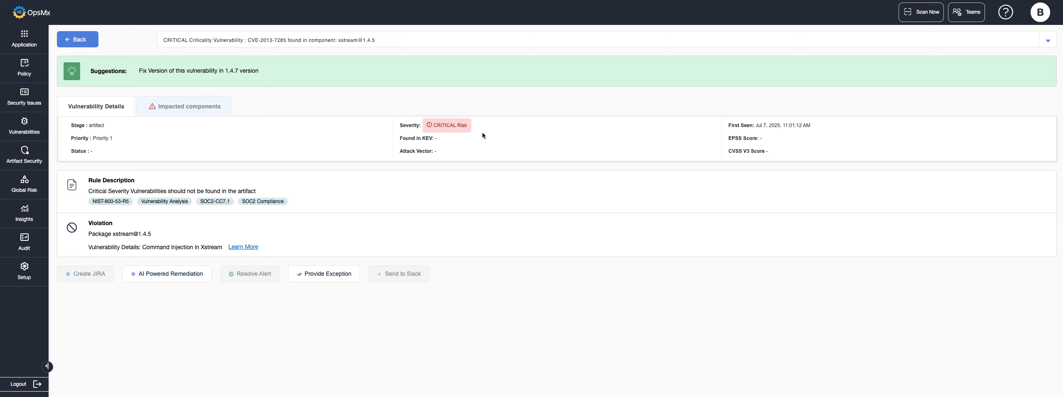
pyautogui.click(85, 39)
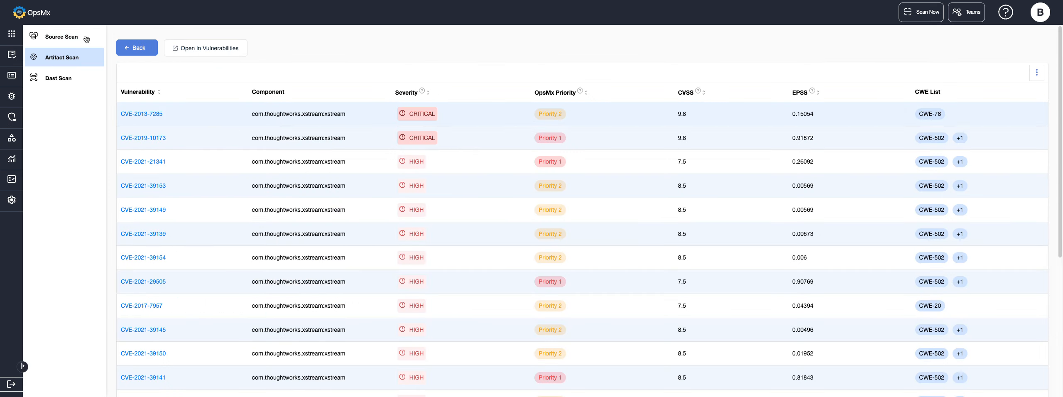
pyautogui.click(132, 49)
pyautogui.scroll(-2, 220, 236)
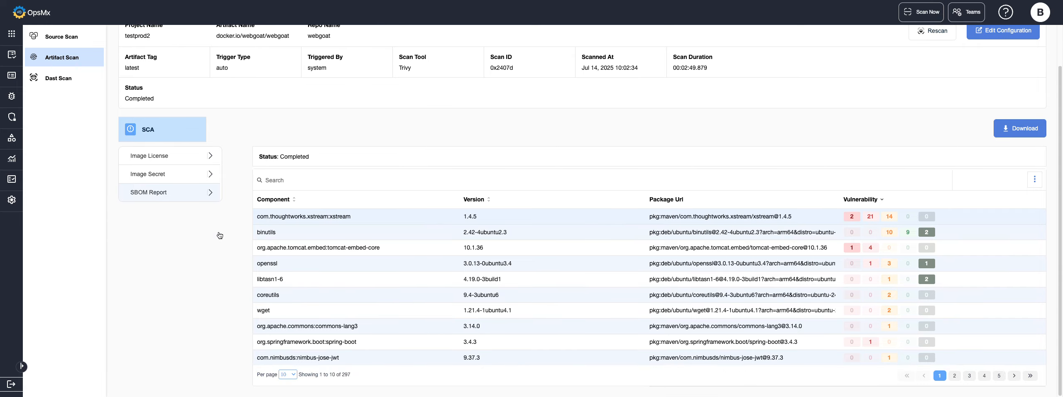
pyautogui.scroll(2, 220, 236)
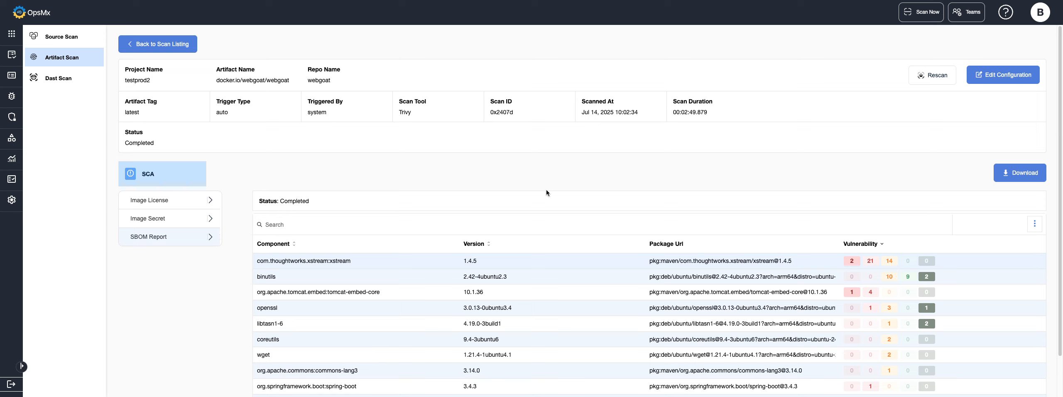
# Step: View the available report download options for the scan and close them without downloading anything
pyautogui.click(1009, 175)
pyautogui.click(1021, 176)
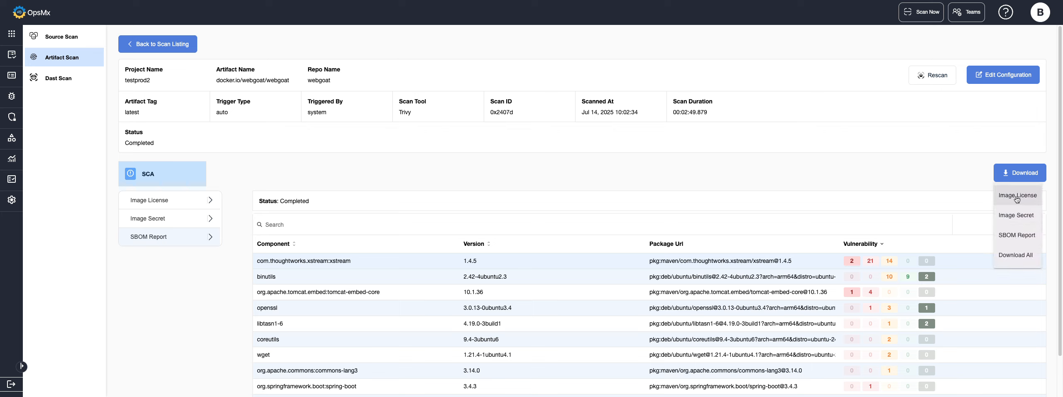
pyautogui.click(965, 132)
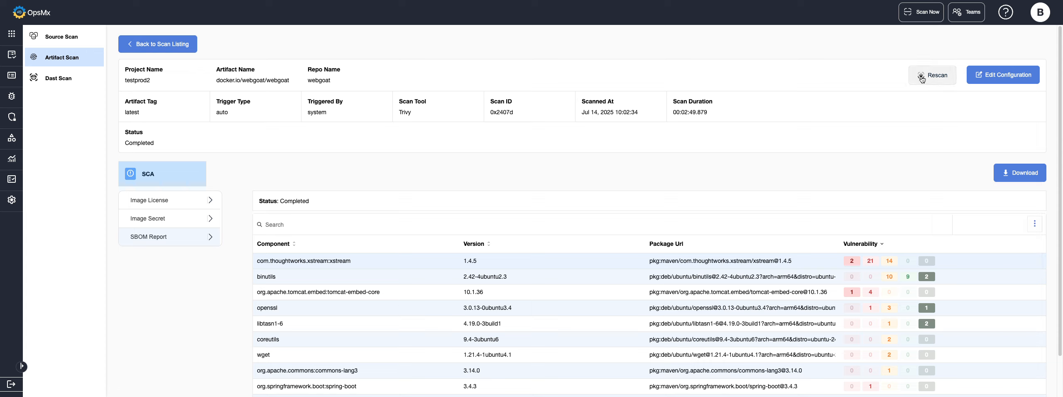